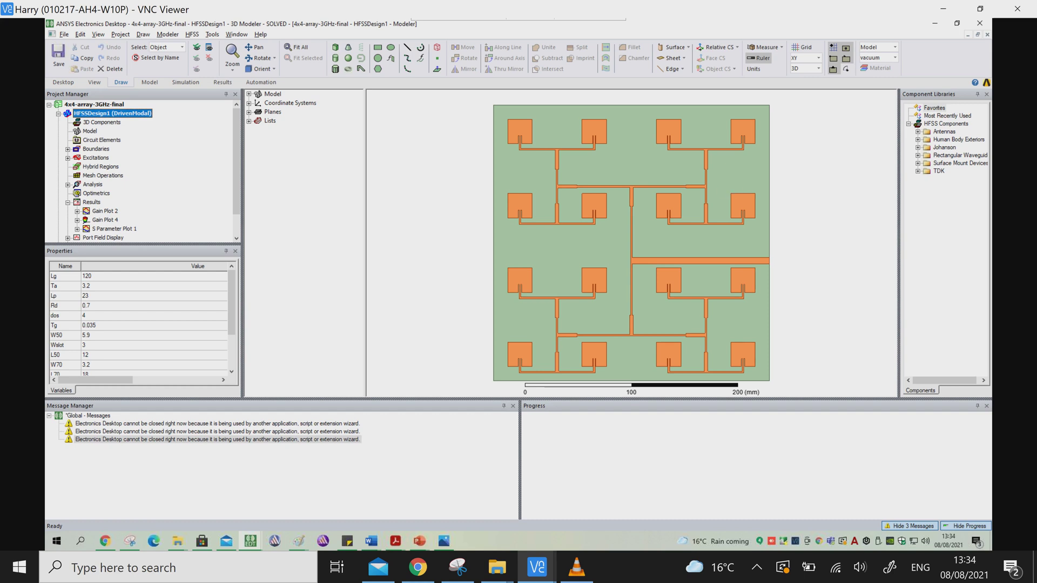
Step: Switch to the single patch project and examine its PATCH sheet, leaving nothing selected
click(723, 191)
key(Escape)
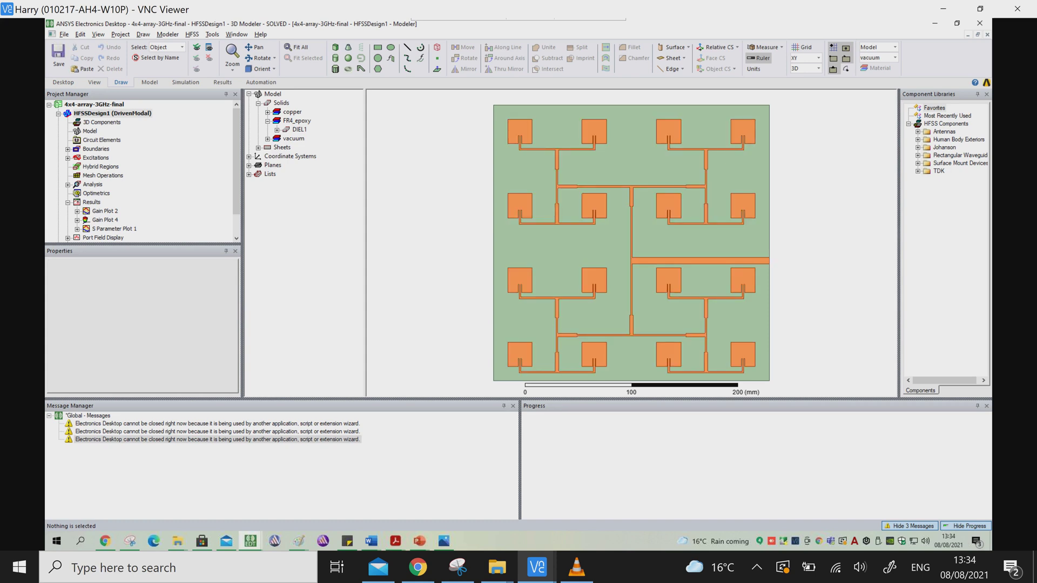
click(251, 541)
click(143, 494)
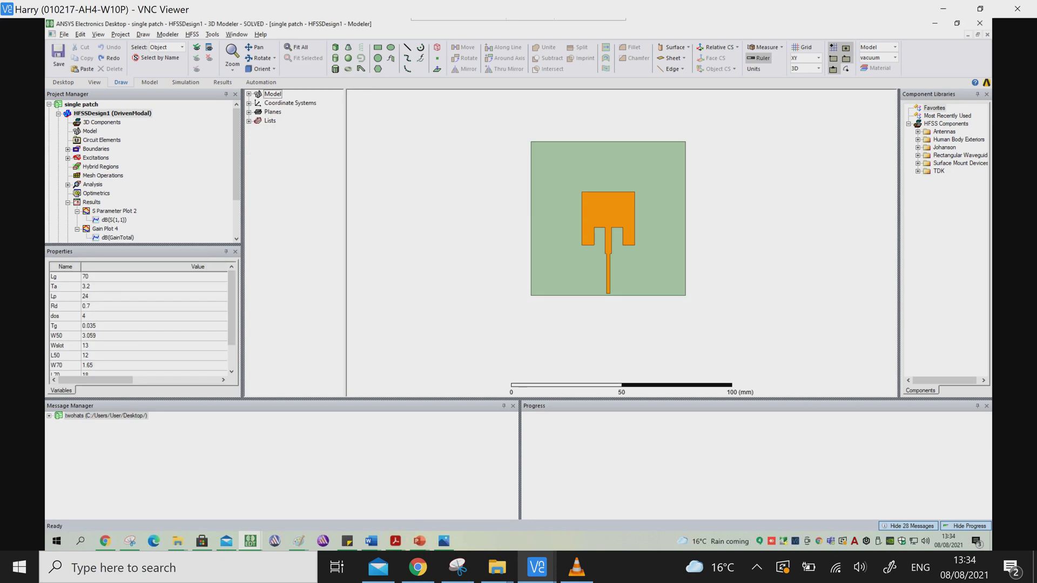
click(610, 222)
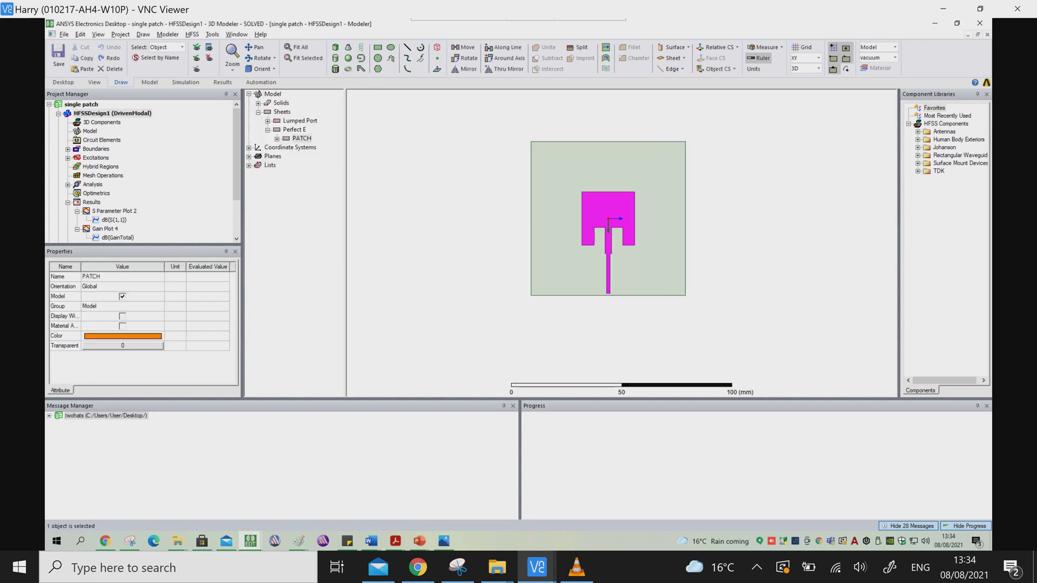
click(724, 224)
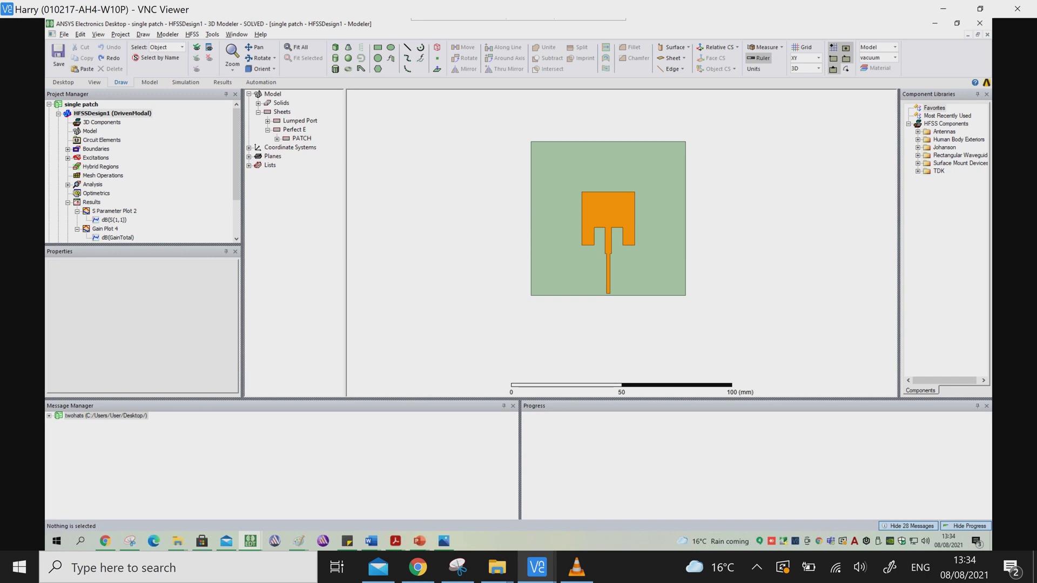
Step: Show the dB(S(1,1)) trace in S Parameter Plot 2 and add a marker at the resonance minimum at 3.00 GHz
double_click(114, 220)
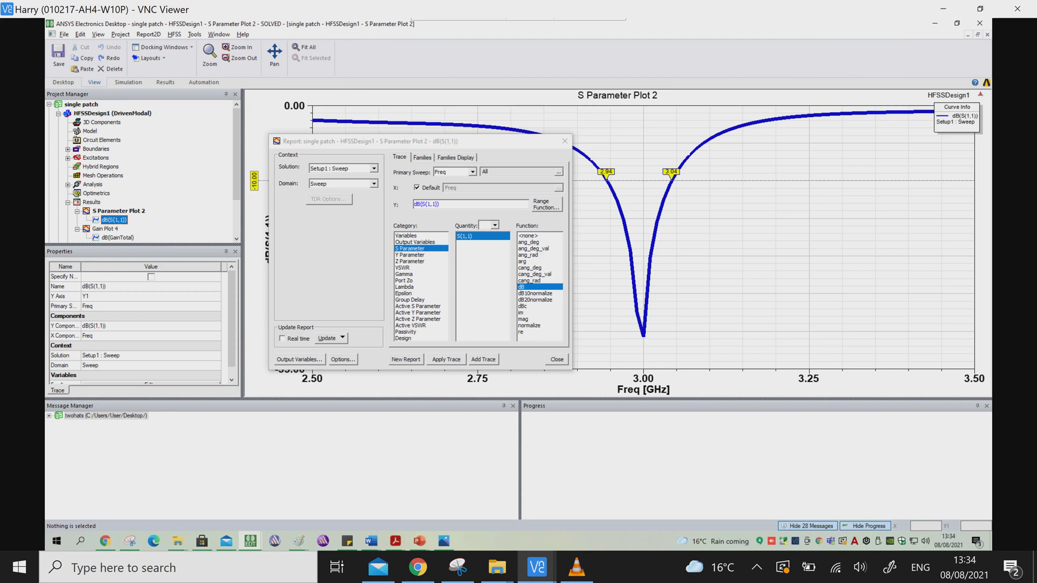
click(564, 141)
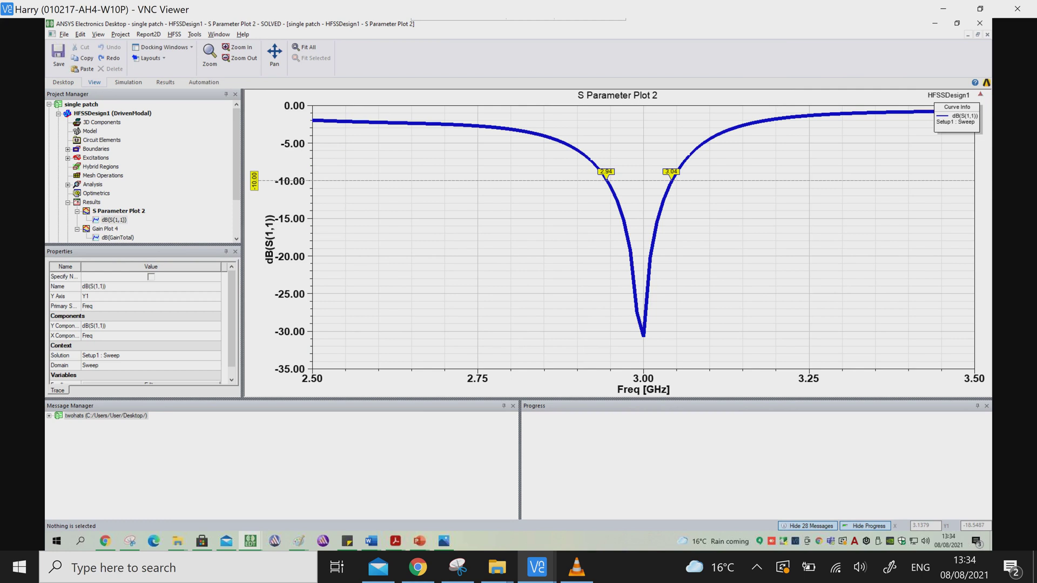
right_click(509, 264)
mouse_move(535, 269)
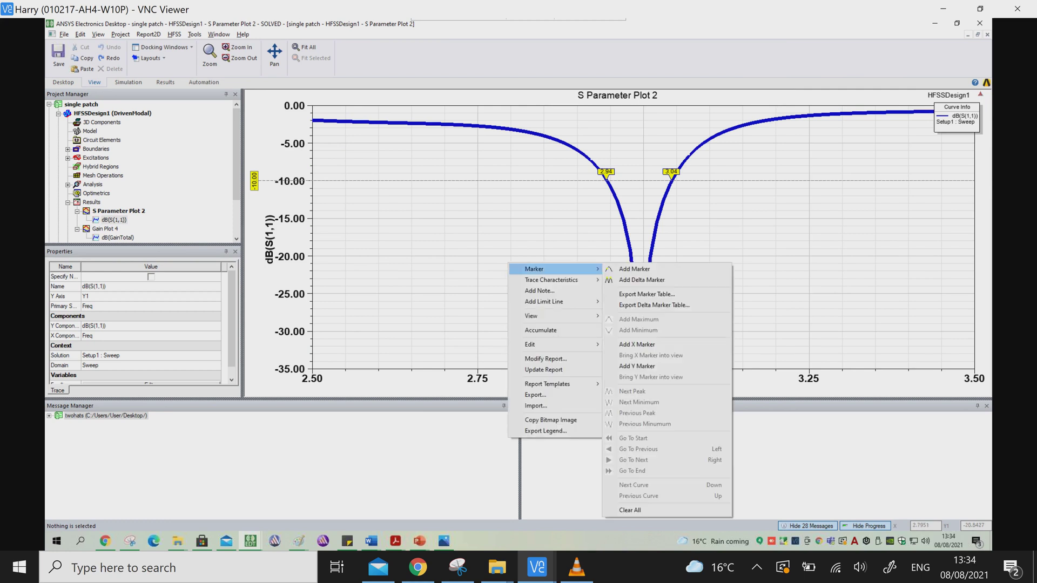
click(634, 269)
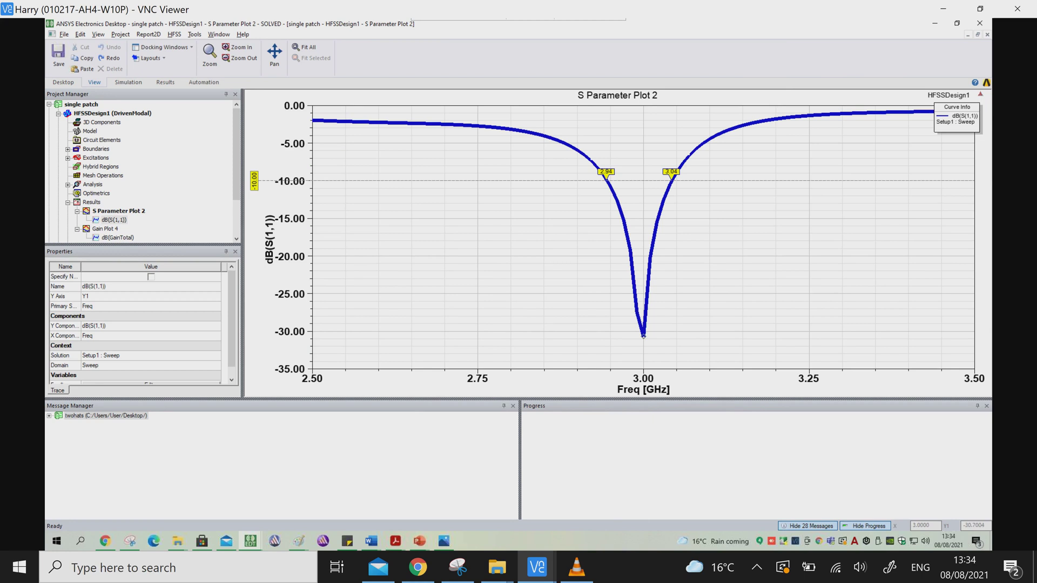
click(643, 335)
right_click(420, 200)
click(431, 206)
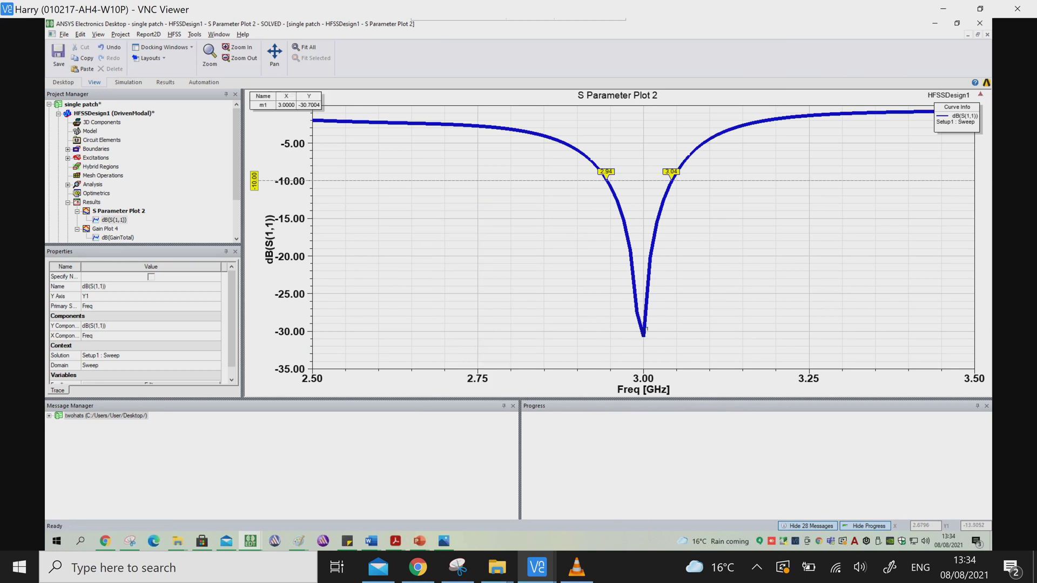
Step: Open Gain Plot 4 of the single patch and examine the peak gain and beamwidth markers on both phi cuts
double_click(107, 229)
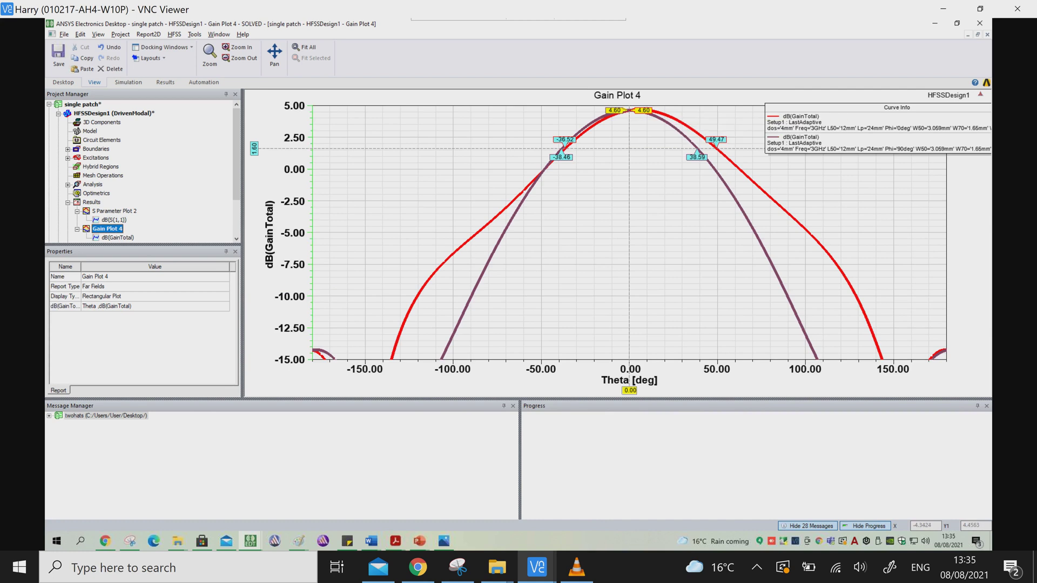
click(621, 110)
click(663, 186)
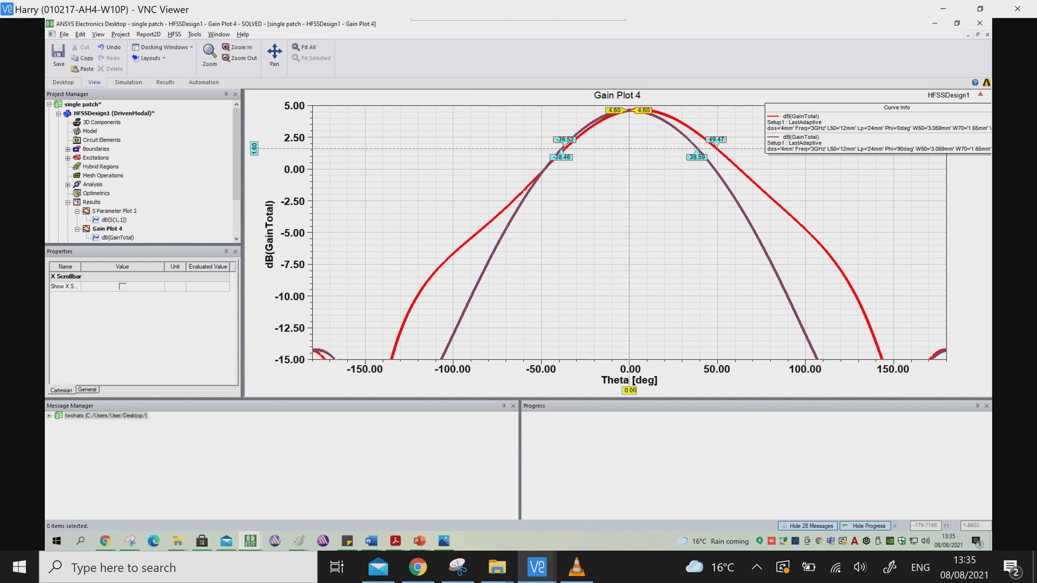
click(725, 157)
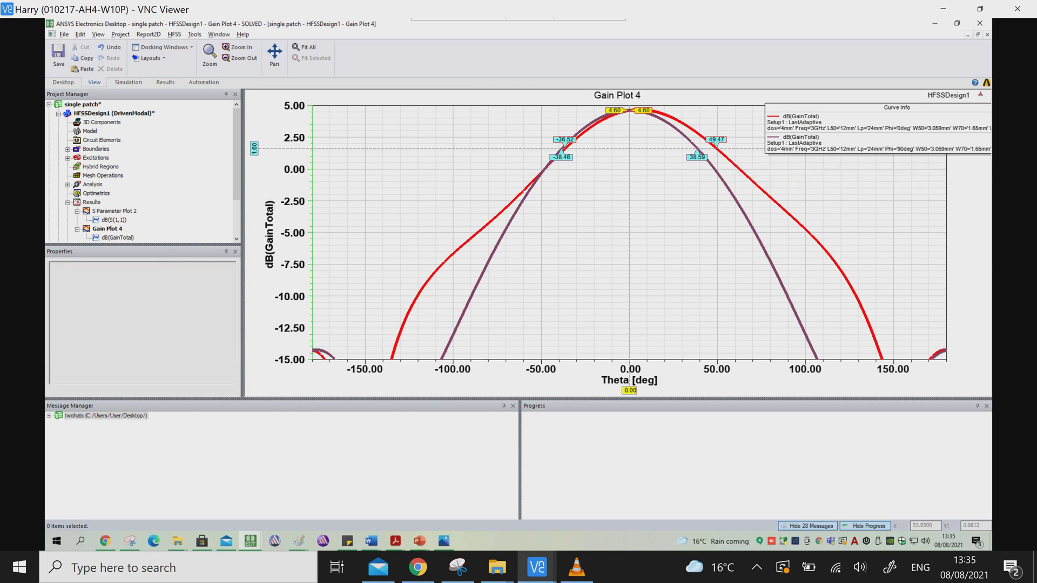
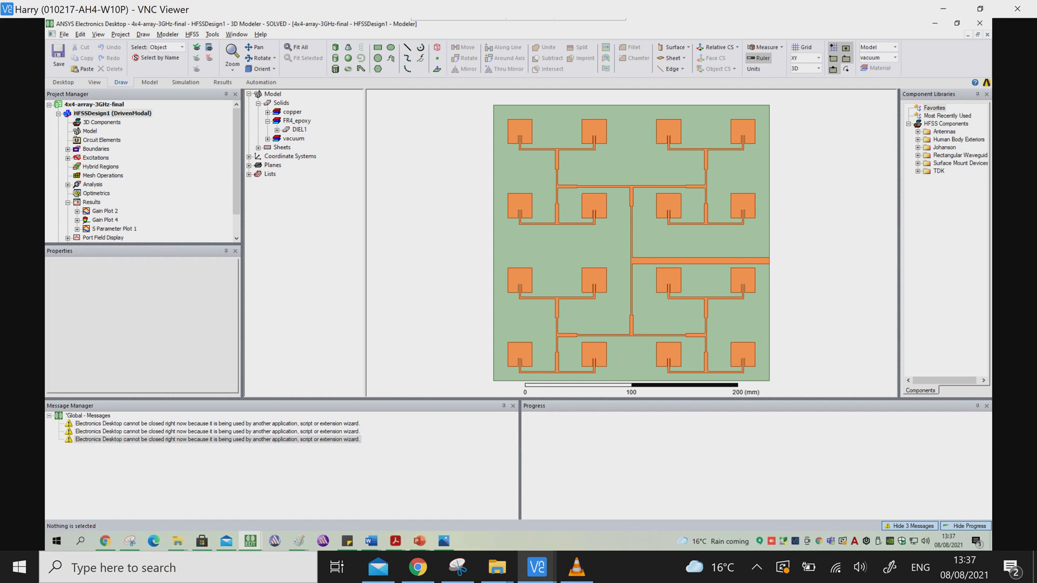
Step: Compare the array's S Parameter Plot 1 with the single patch's S Parameter Plot 2, and return to the array project
double_click(114, 228)
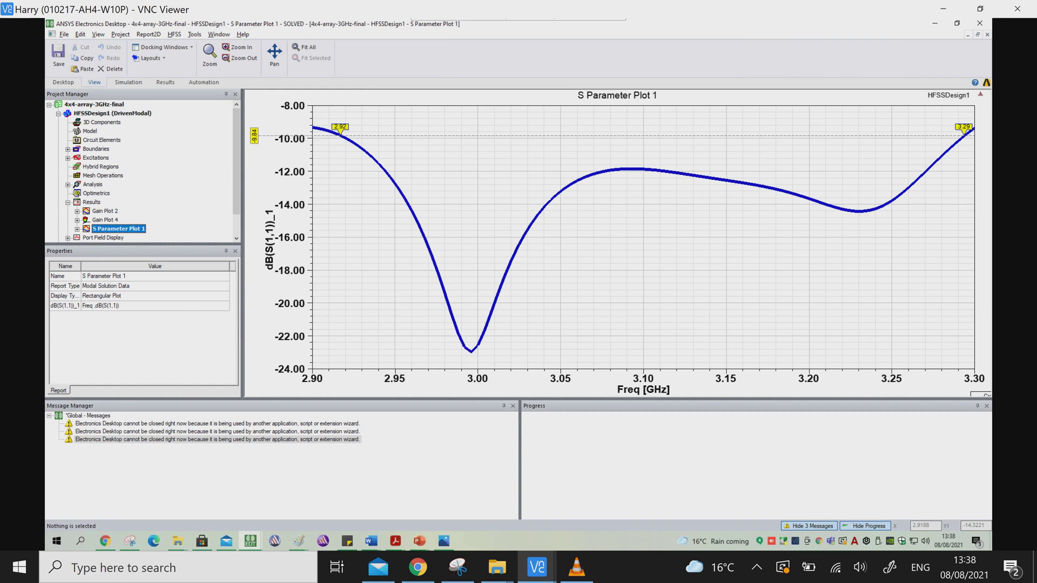
click(251, 541)
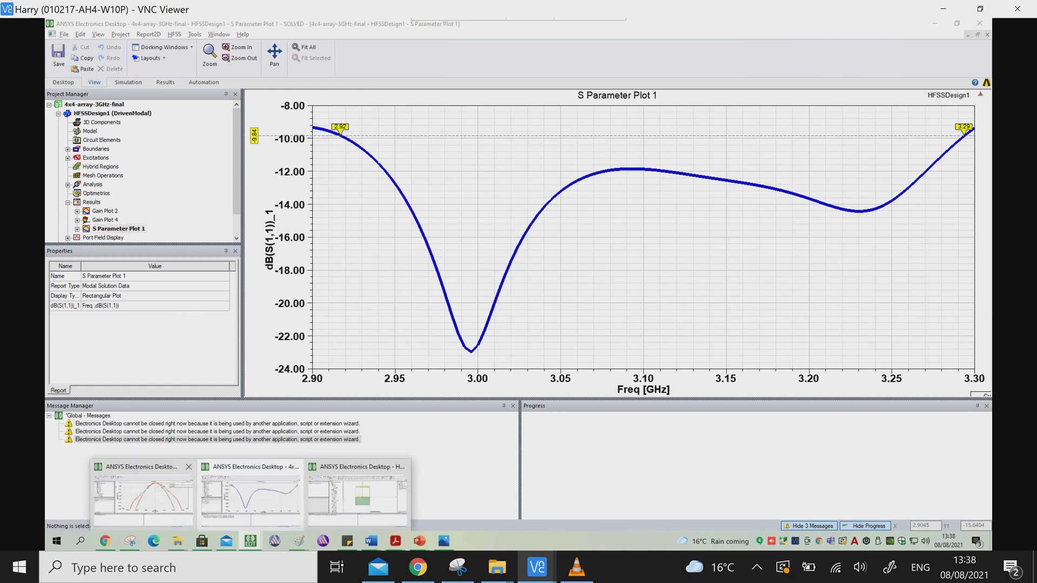
click(143, 494)
double_click(114, 220)
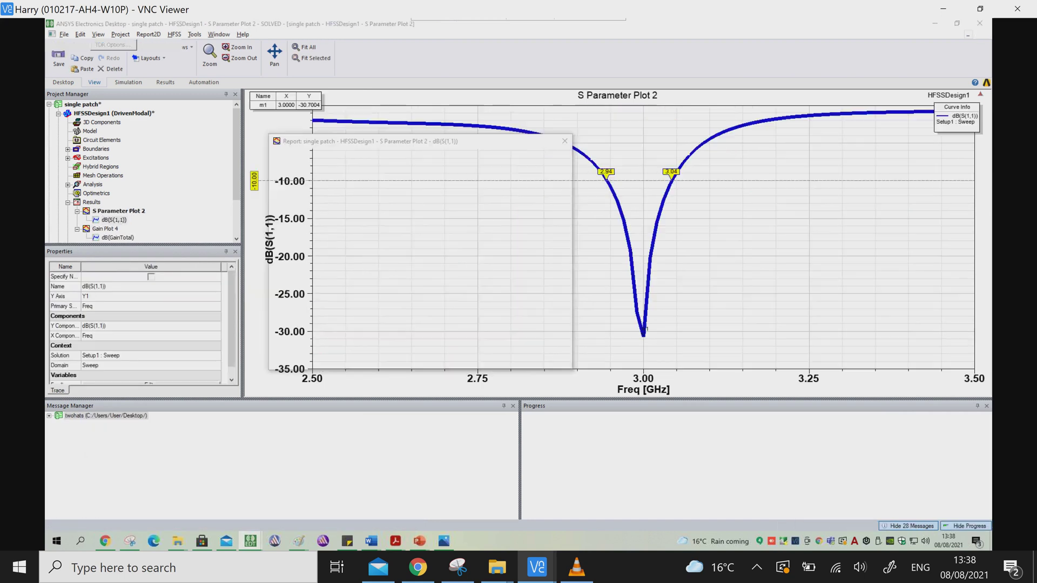
click(564, 141)
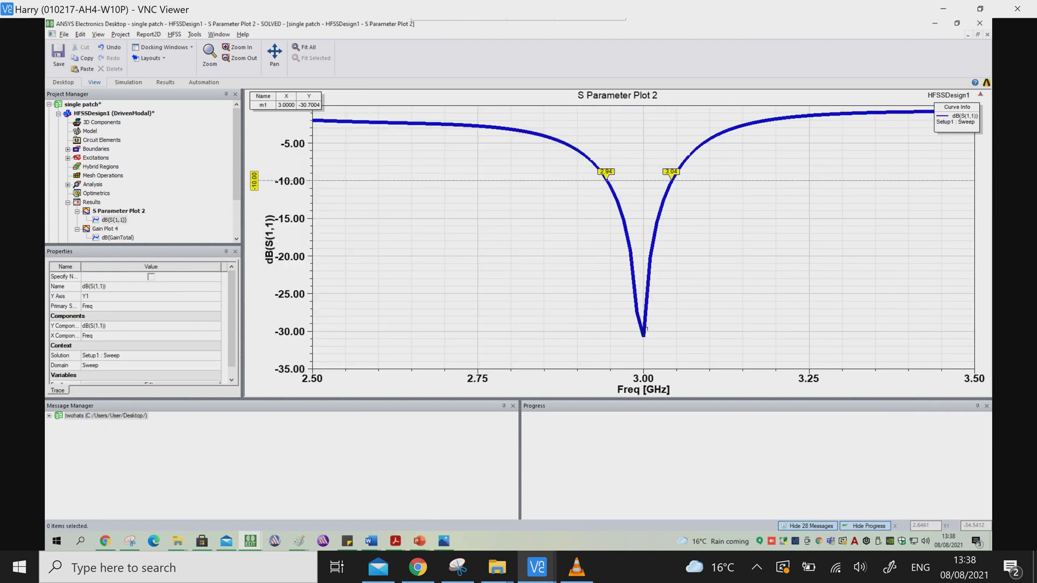
click(250, 540)
click(250, 495)
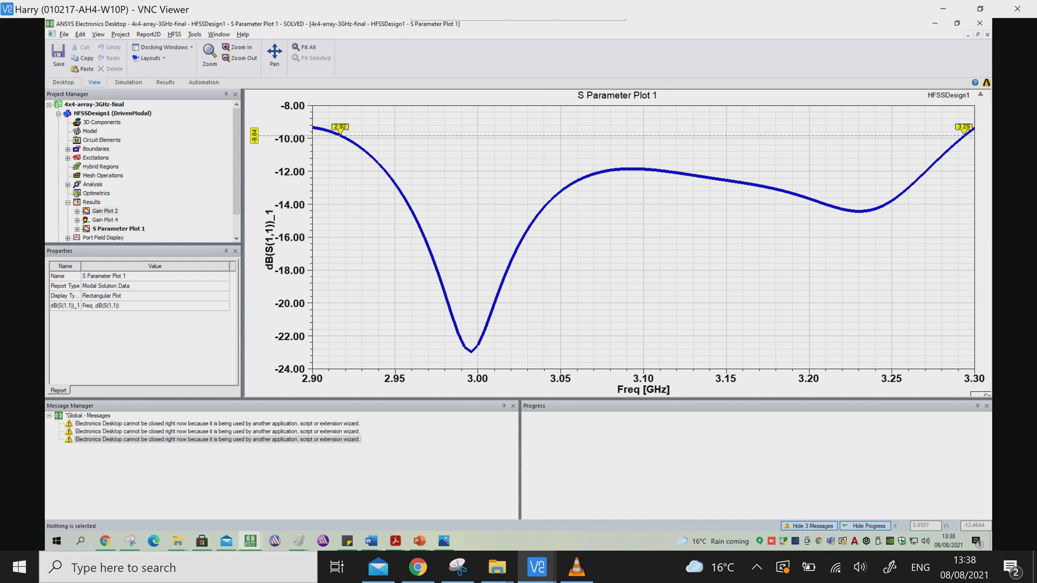
Step: Examine the array's Gain Plot 2, highlighting its Phi 0deg trace, and open the 3D polar Gain Plot 4
click(107, 211)
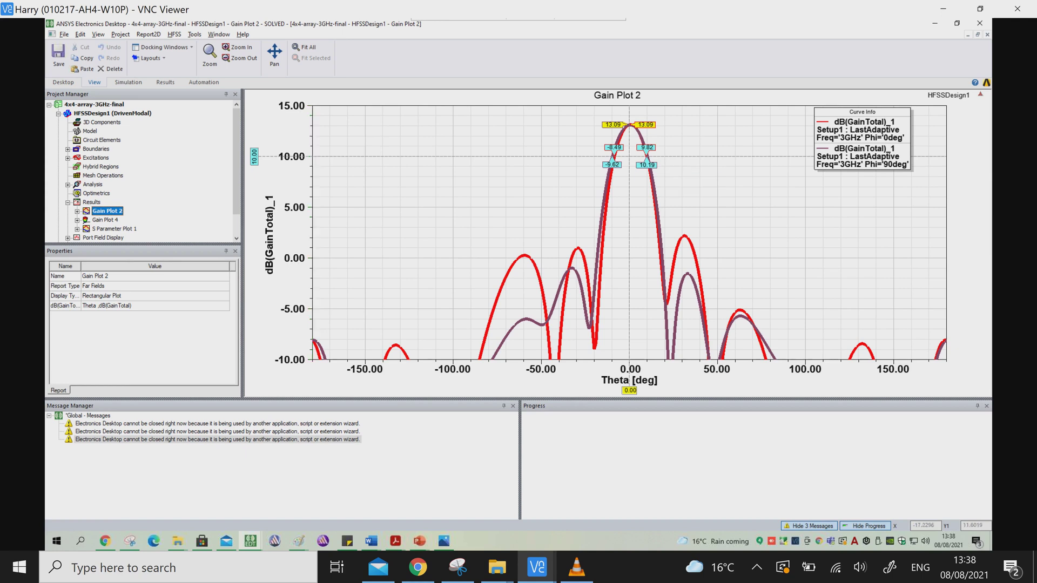
click(609, 162)
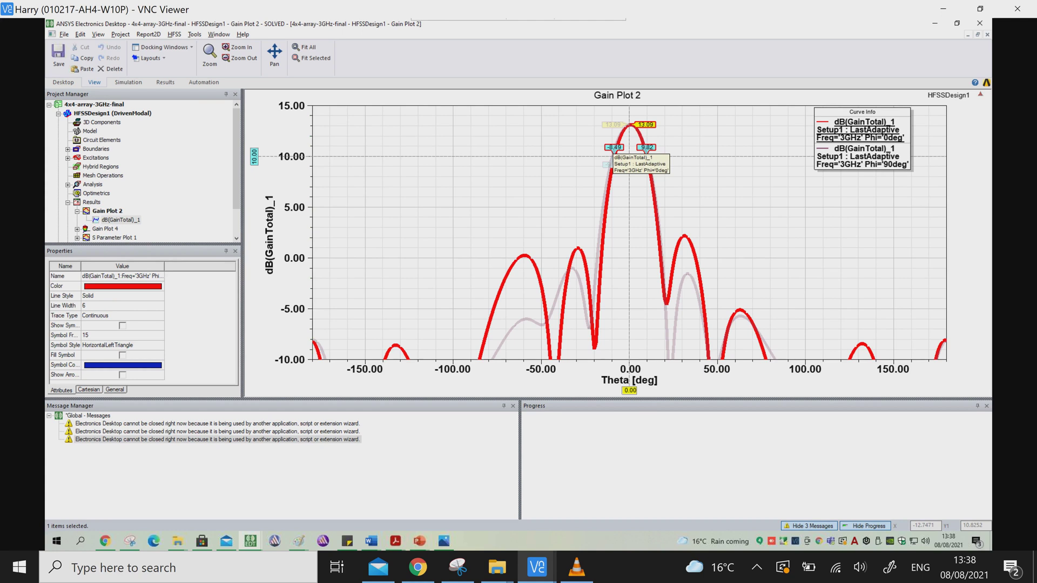
double_click(105, 229)
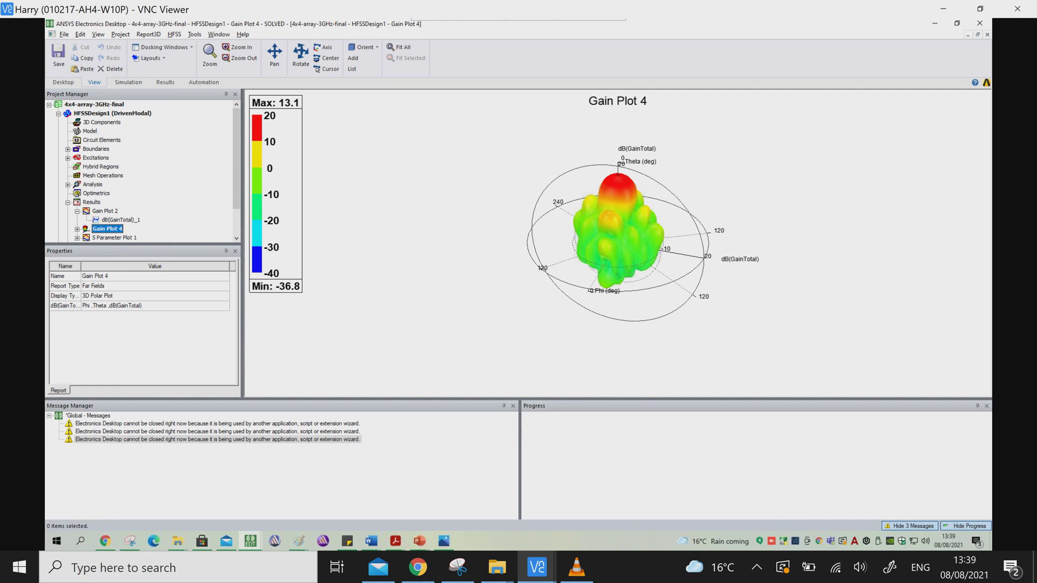
Step: Add a Y marker to the array's Gain Plot 2 and position it at 1.60 dB
double_click(120, 220)
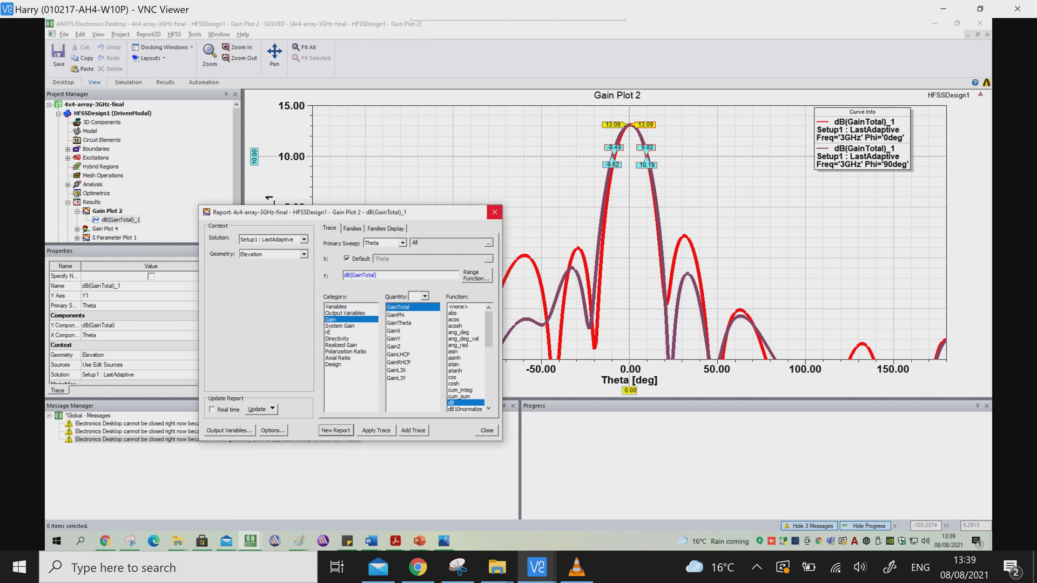
click(494, 212)
right_click(495, 215)
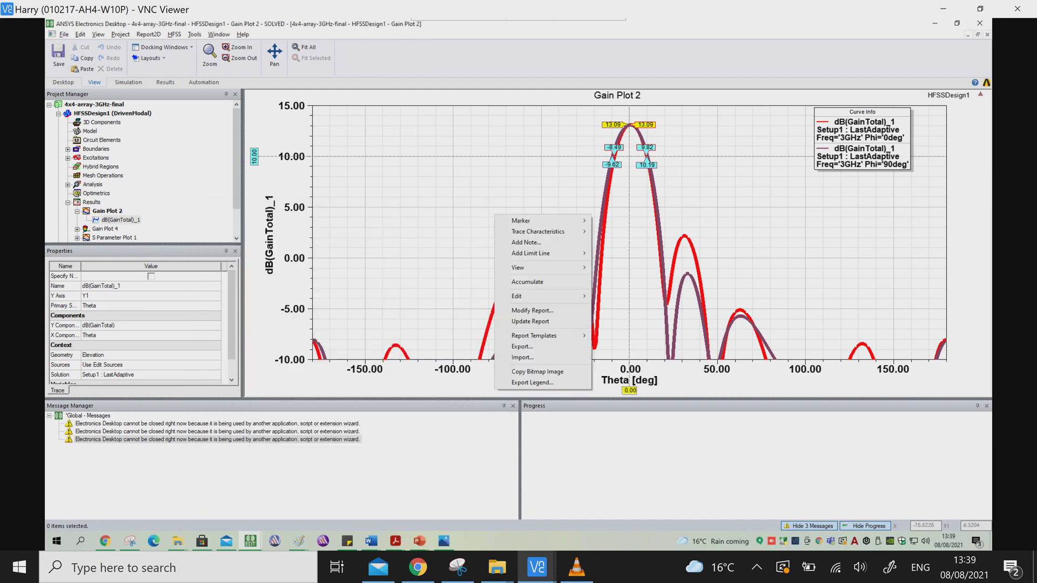
mouse_move(535, 221)
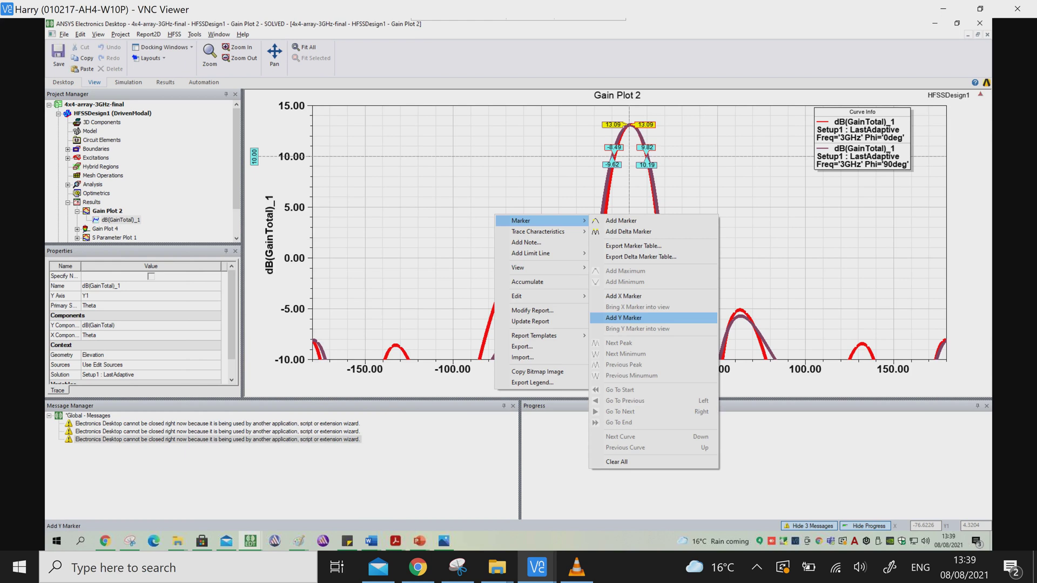
click(624, 318)
drag(254, 360, 254, 242)
drag(624, 241, 624, 242)
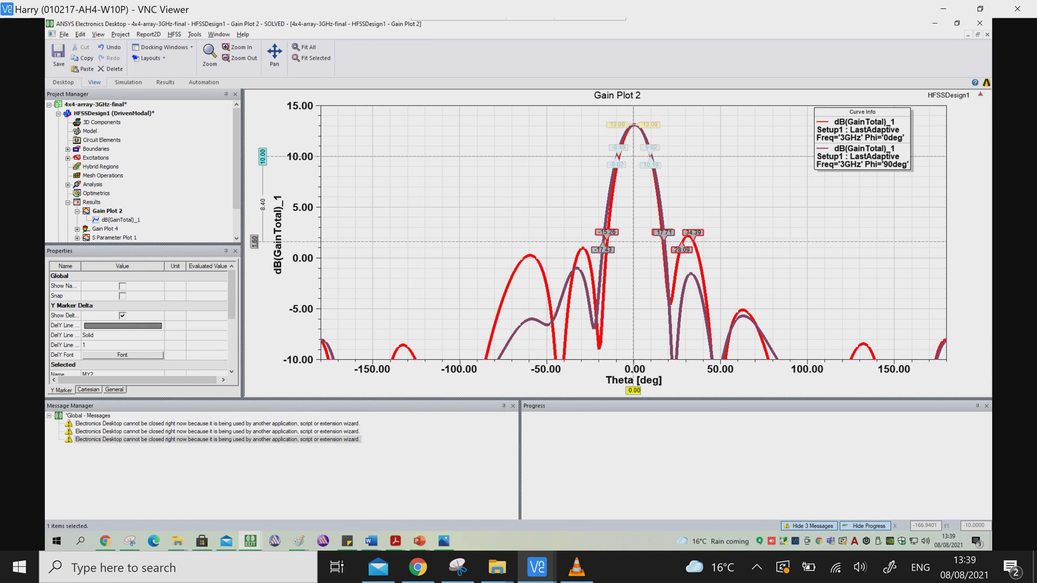
click(448, 300)
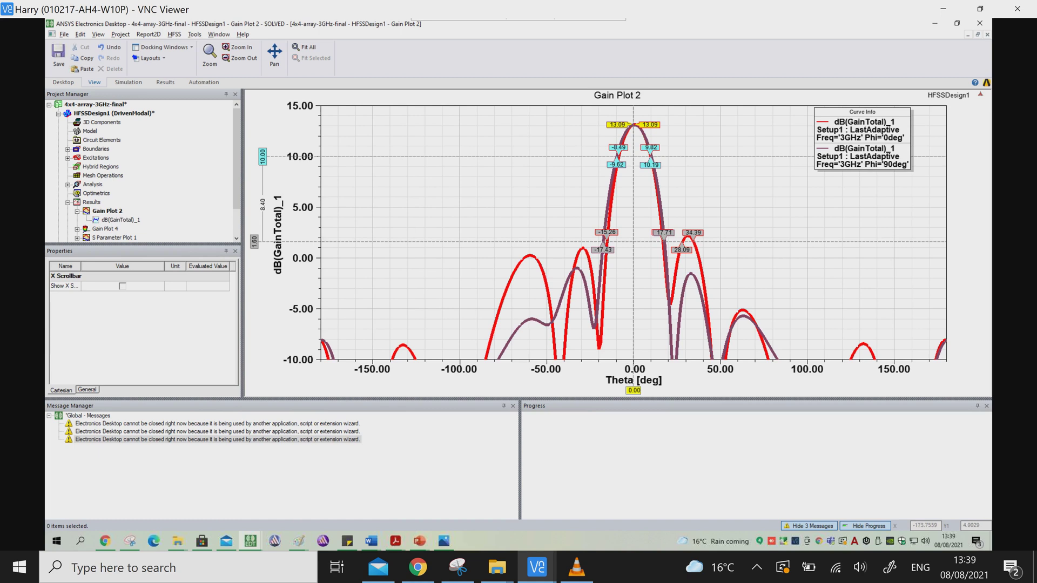
Step: Examine the feed sheet in the array model and the array's S Parameter Plot 1, ending in the model with nothing selected
double_click(113, 113)
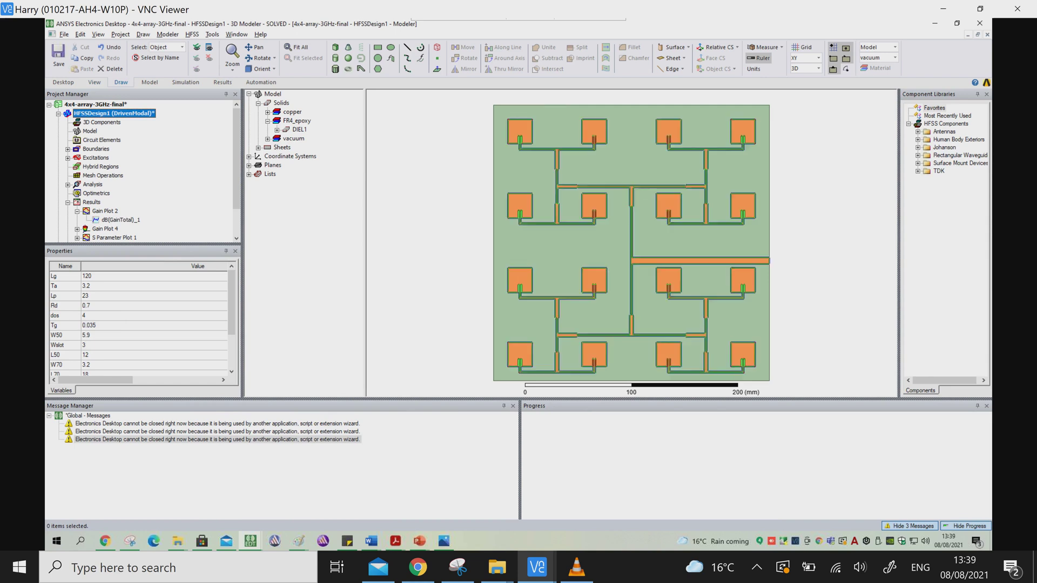
click(592, 137)
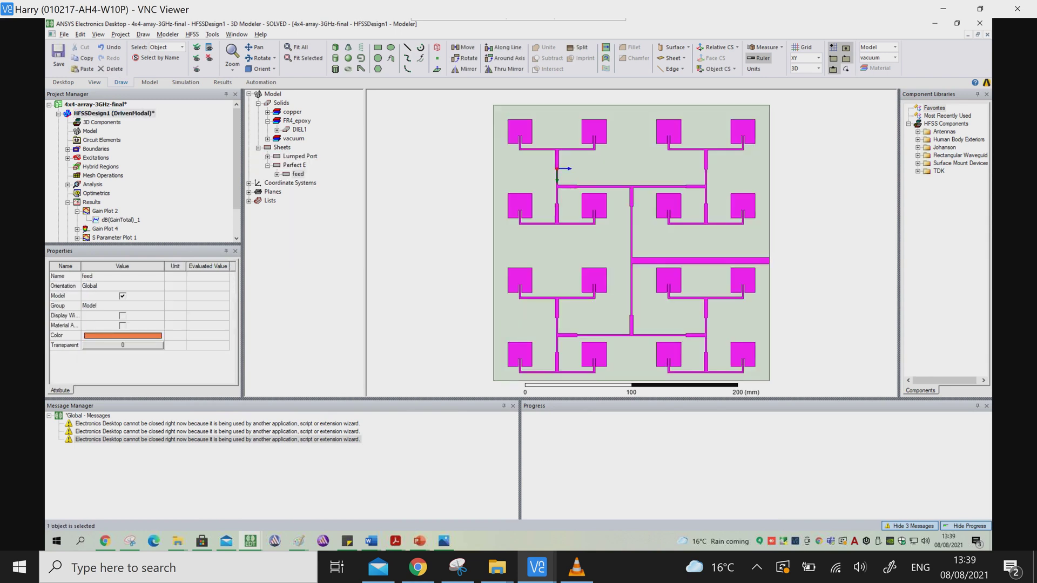
scroll(141, 171, down, 2)
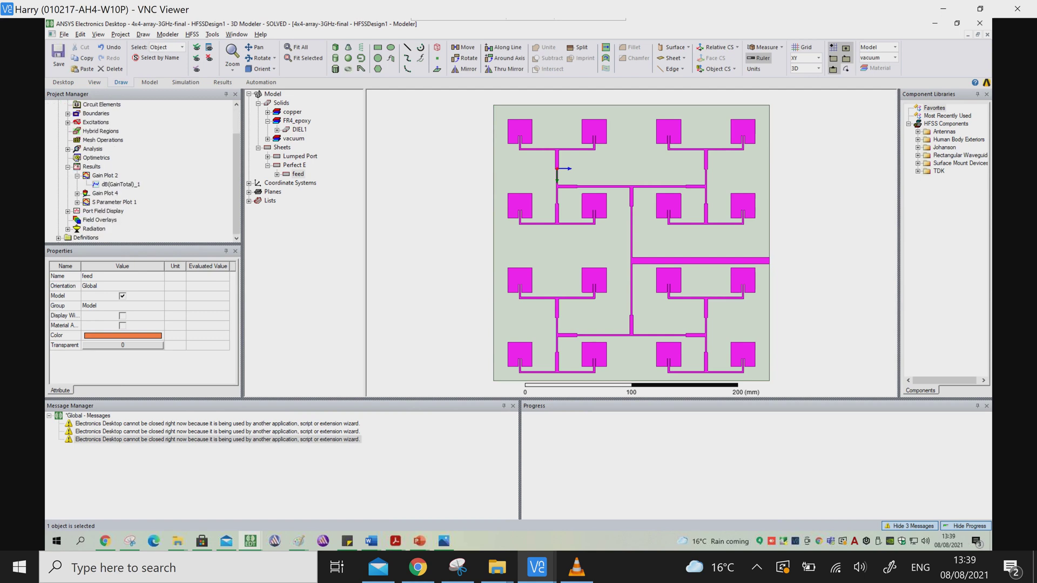
double_click(107, 193)
double_click(114, 202)
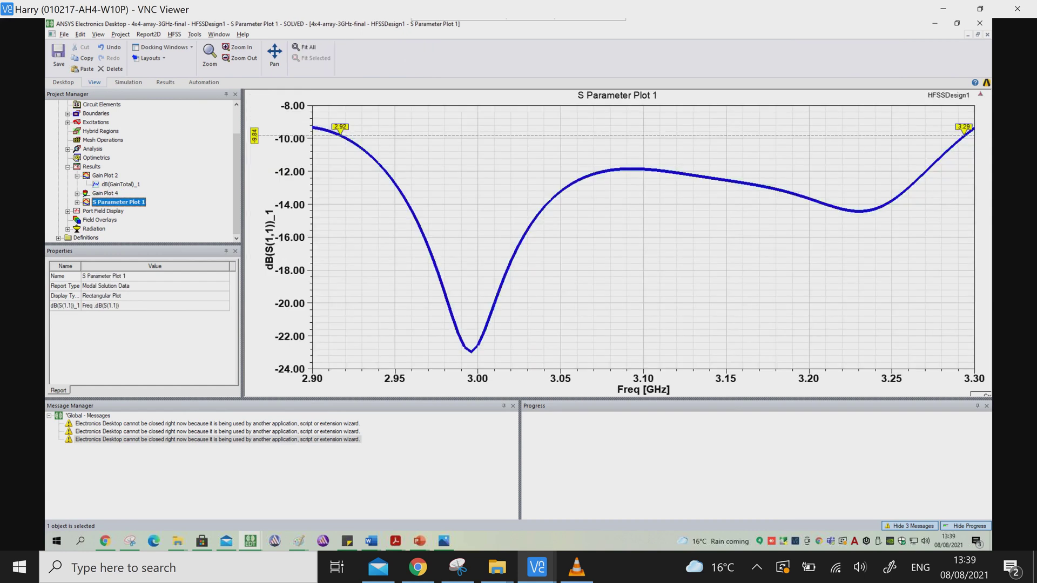
mouse_move(250, 541)
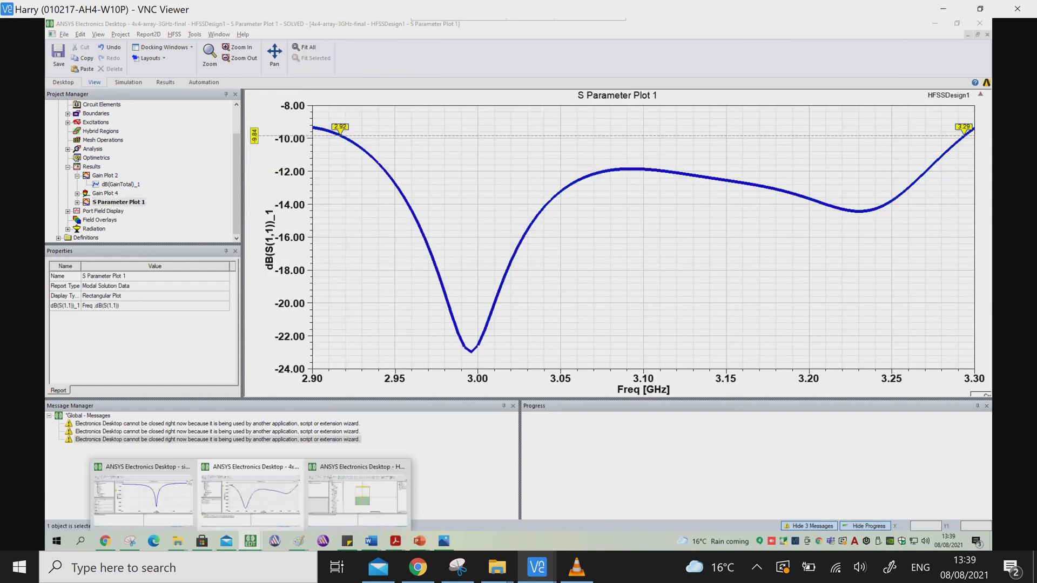
scroll(141, 171, up, 2)
double_click(114, 113)
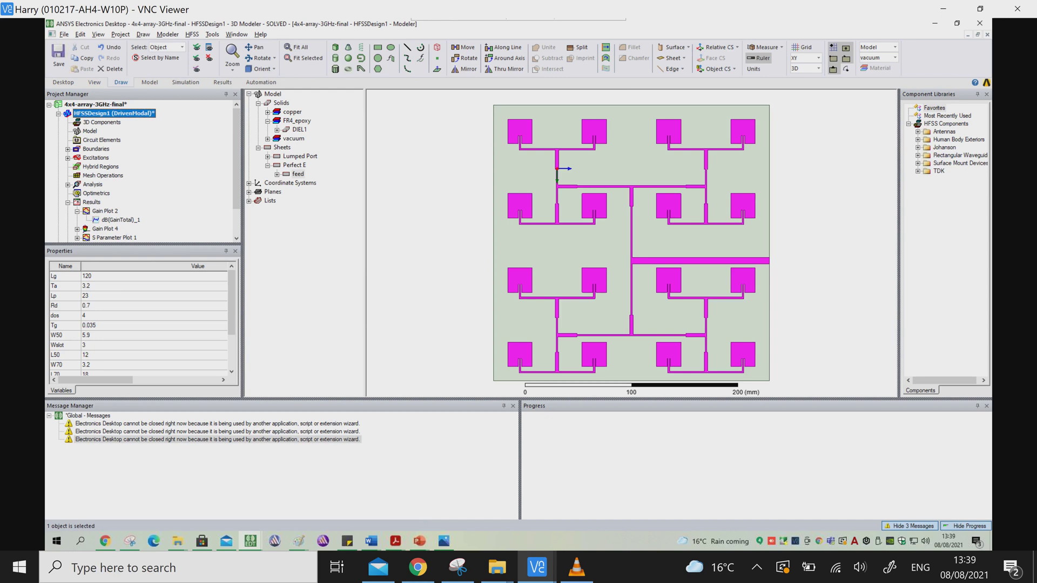
click(432, 181)
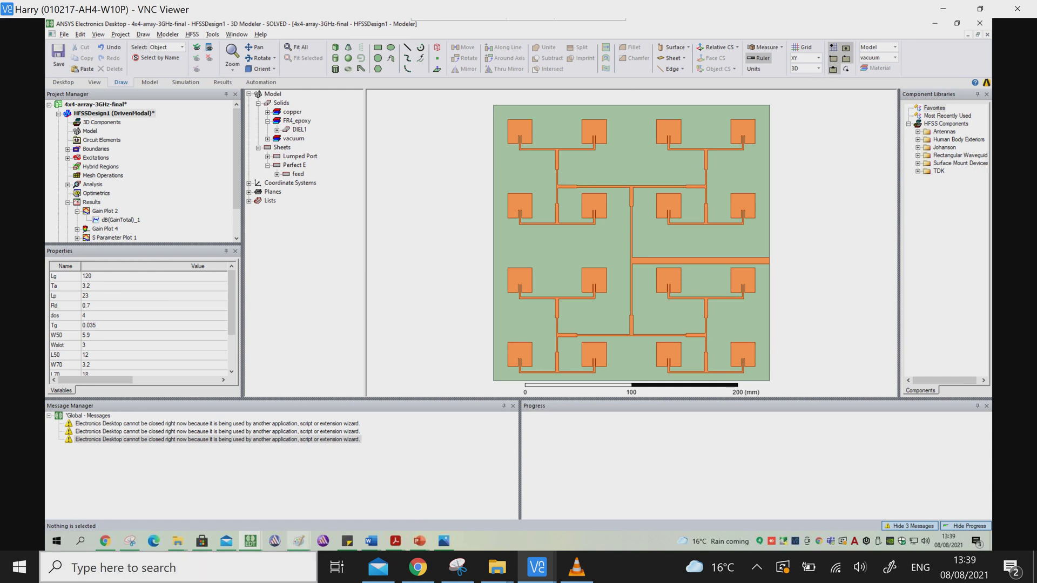
Step: Switch to the single patch project and examine Gain Plot 4 for both phi cuts
click(250, 541)
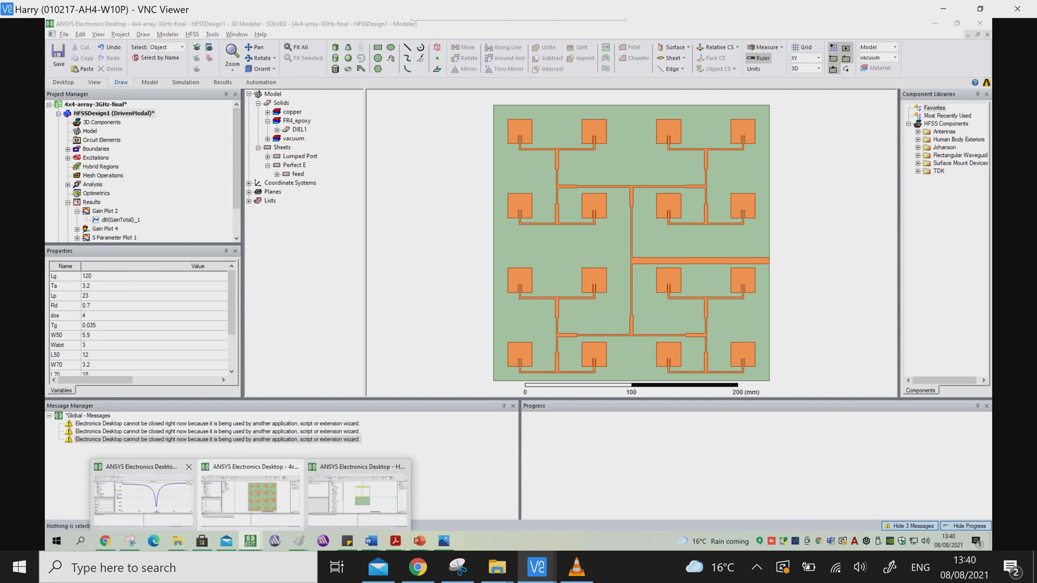
click(143, 494)
click(106, 229)
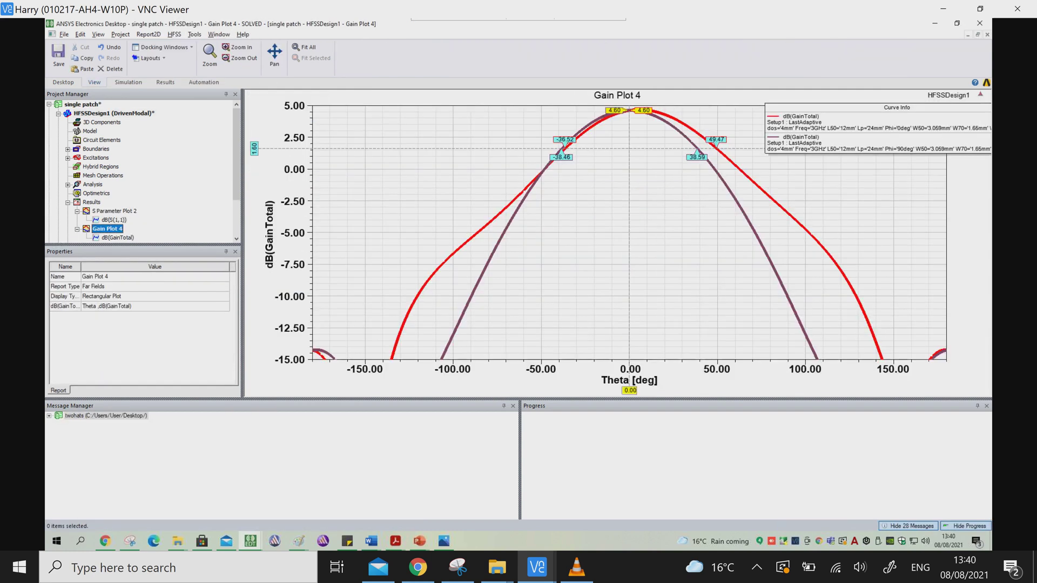
click(554, 227)
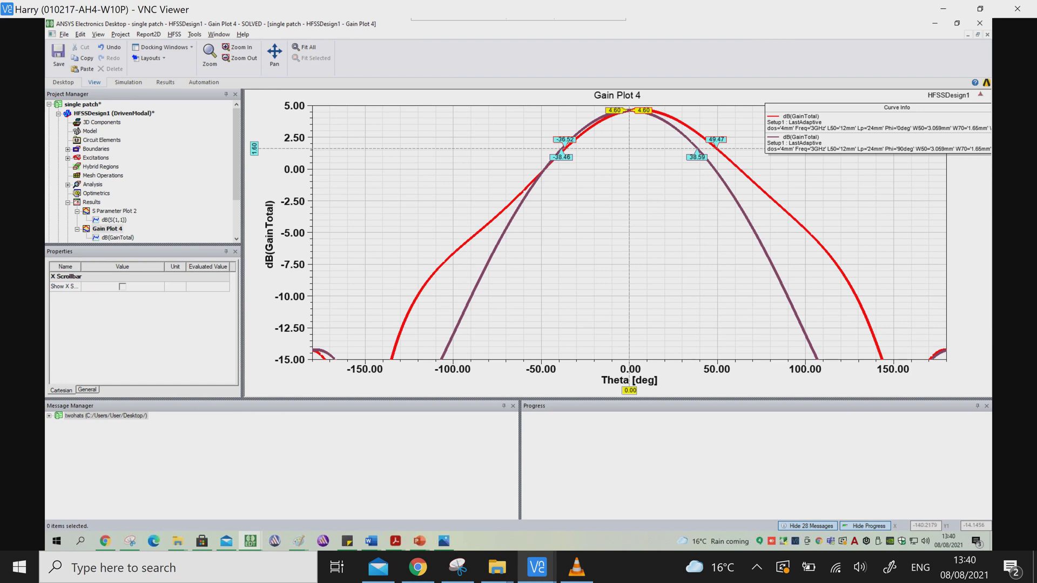
Step: Open the antenna array setup for the single patch's radiation and choose a regular array
scroll(143, 170, down, 2)
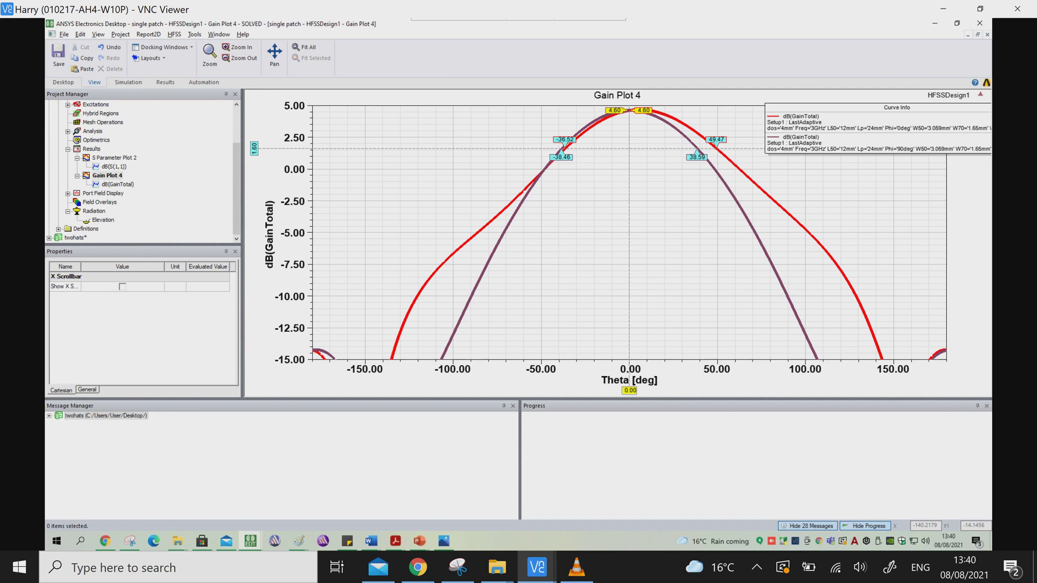
click(94, 211)
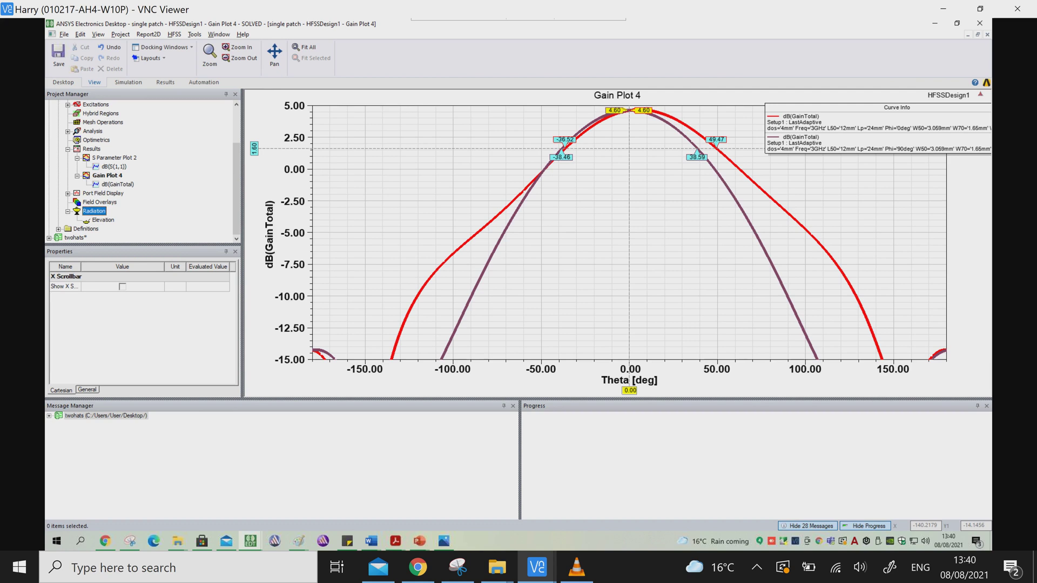
right_click(95, 211)
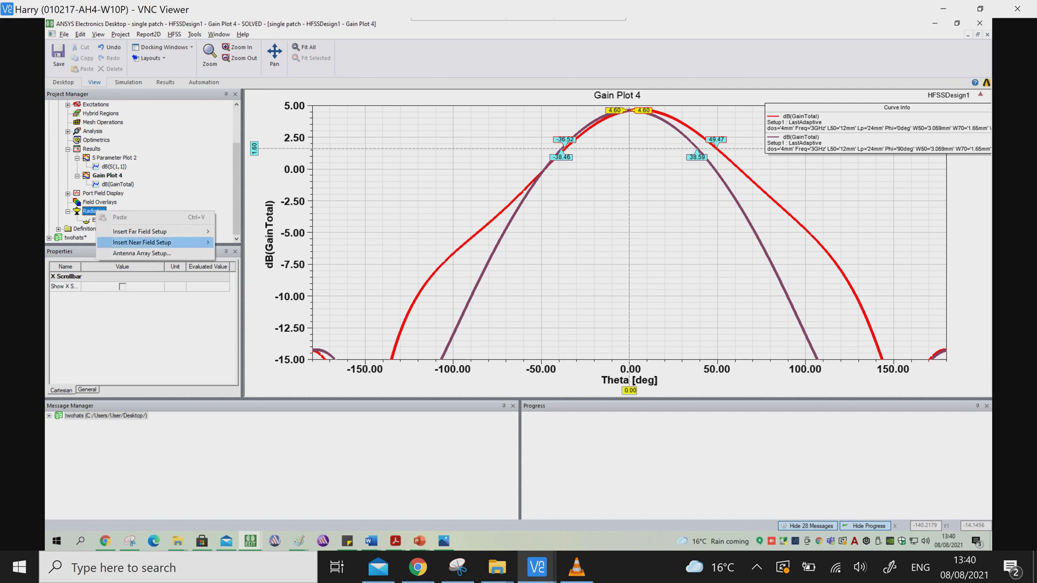
click(142, 253)
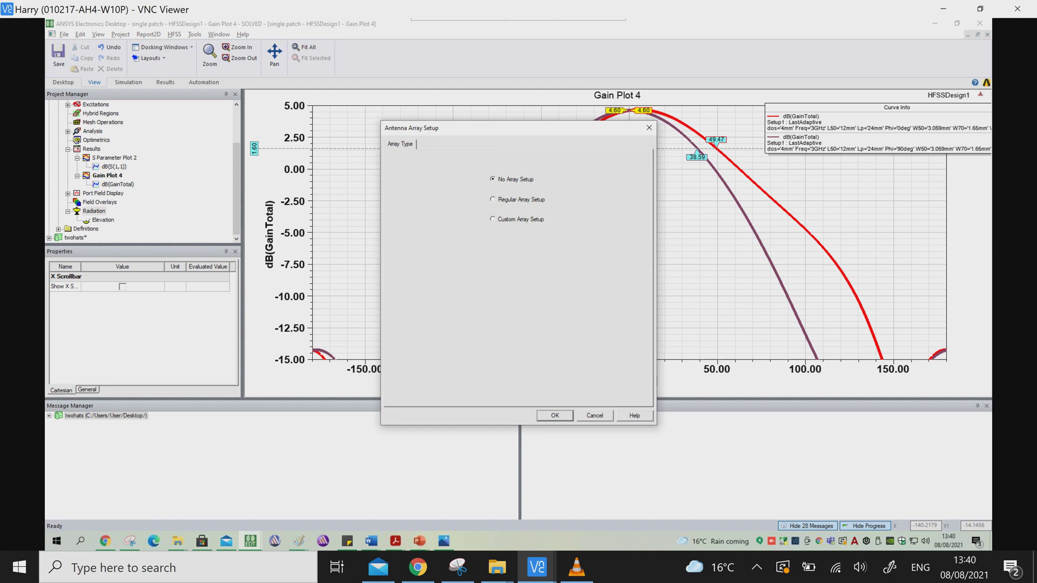
click(493, 199)
click(434, 145)
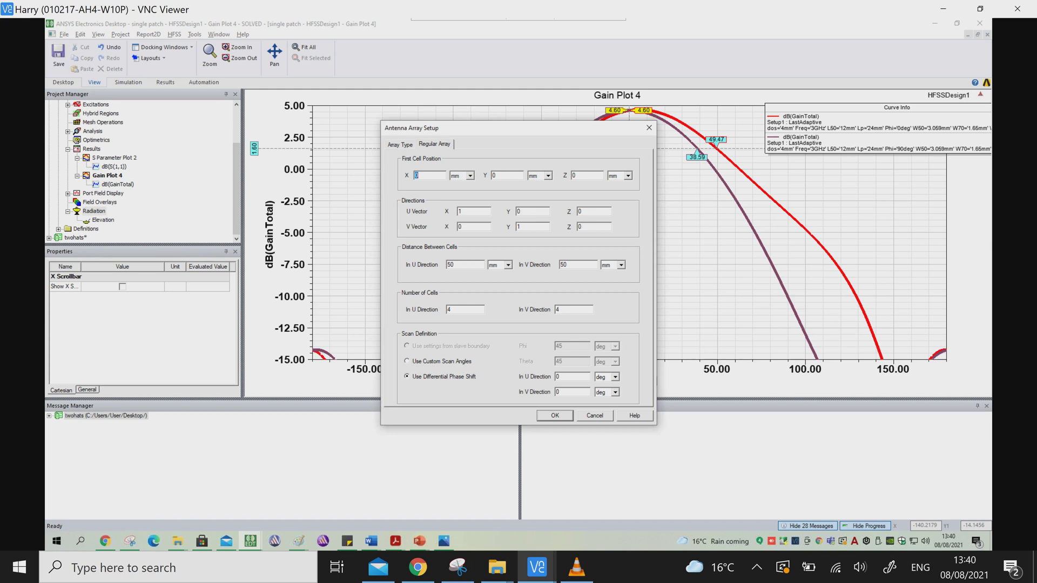
Step: Apply the regular array with 50 mm between cells and 4 cells in both the U and V directions
double_click(451, 265)
key(Tab)
key(Tab)
key(Tab)
key(Tab)
key(Return)
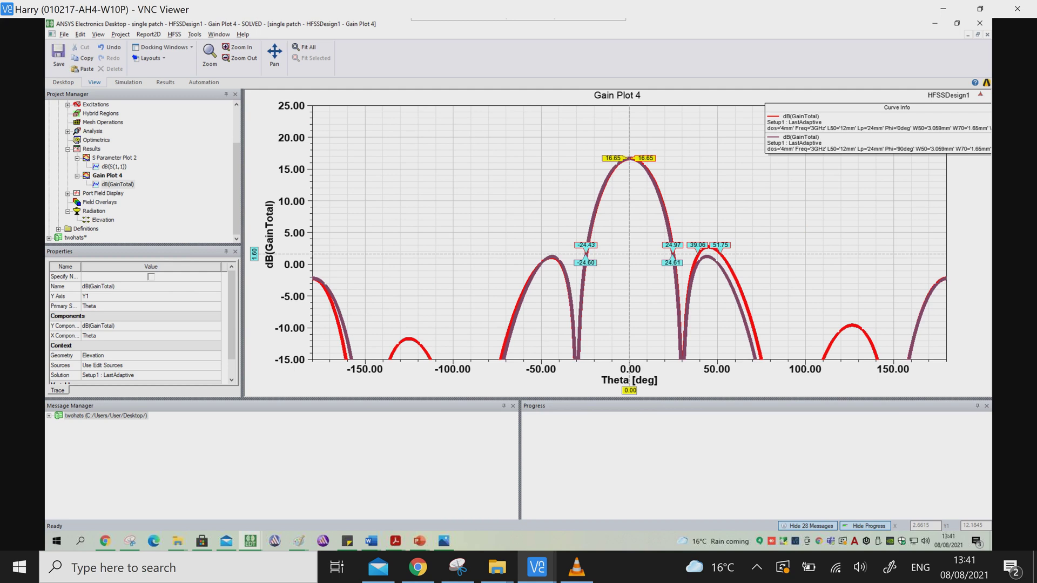
Step: Switch to the 4x4 array project and examine its 3D polar Gain Plot 4
click(250, 541)
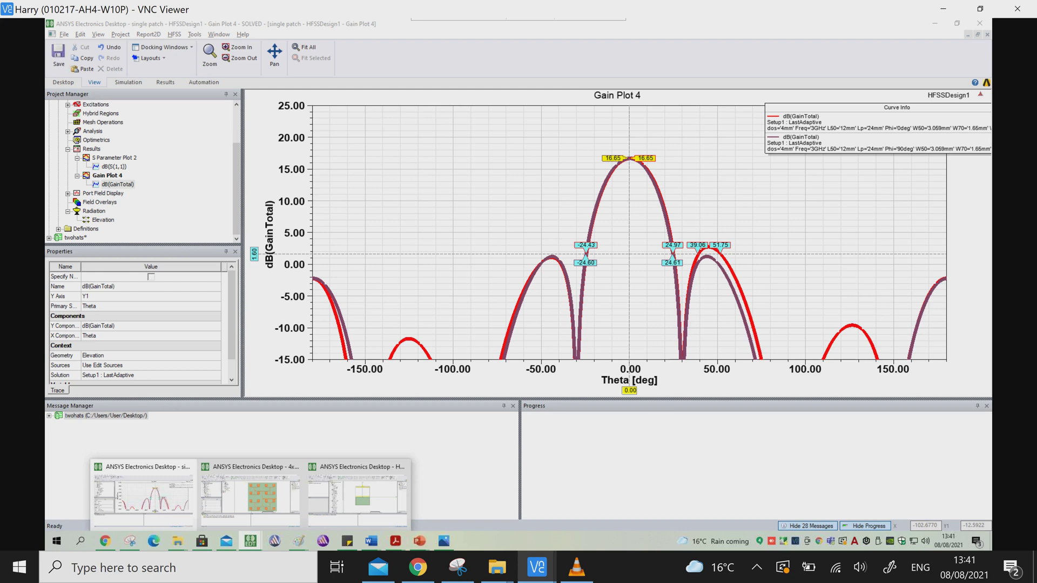
click(250, 495)
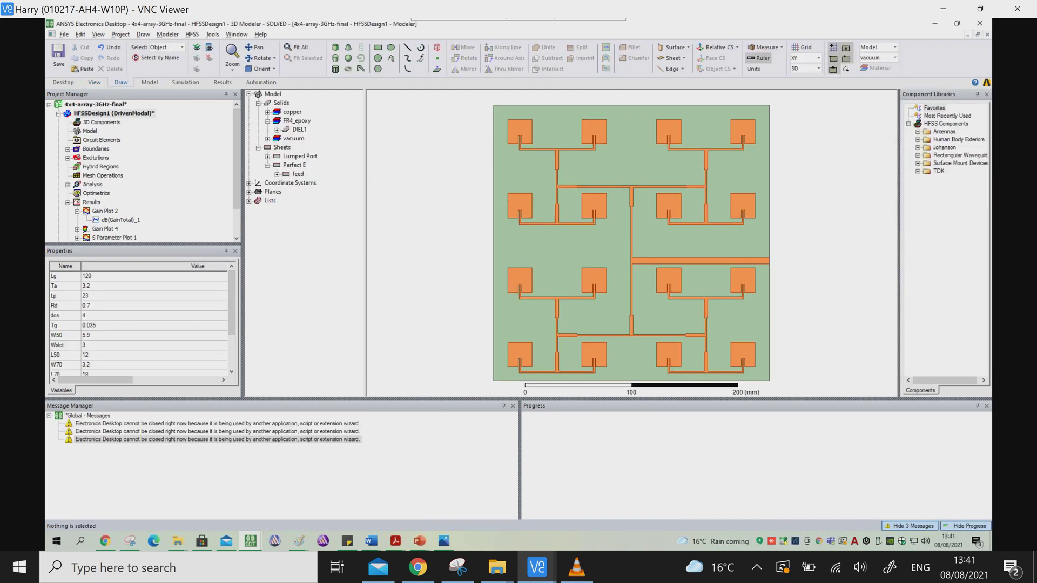
scroll(143, 170, down, 2)
double_click(107, 193)
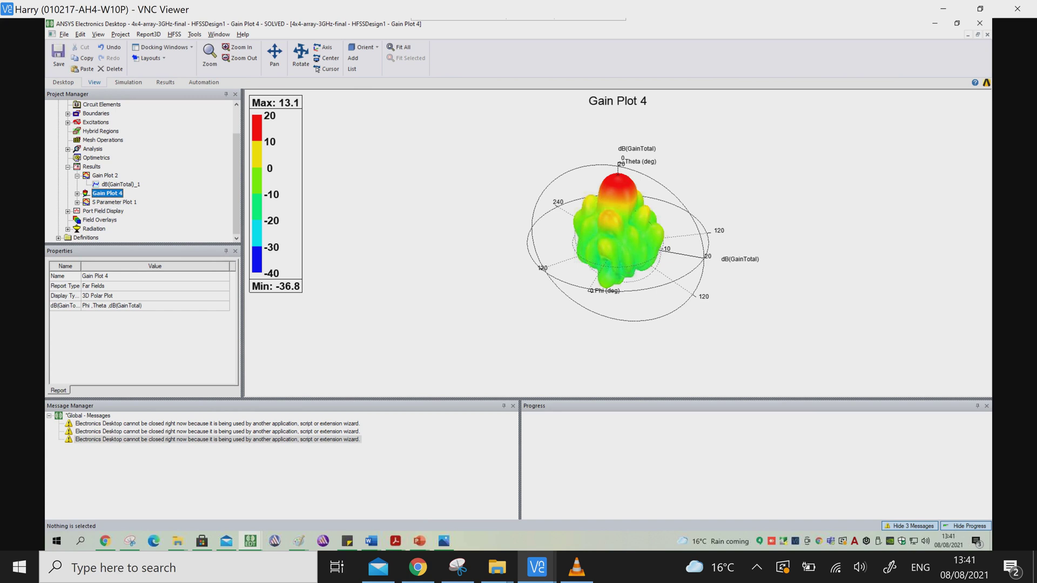
Step: Review the 4x4 array geometry together with the gain markers in Gain Plot 2, ending in the array model
scroll(144, 170, up, 2)
double_click(114, 113)
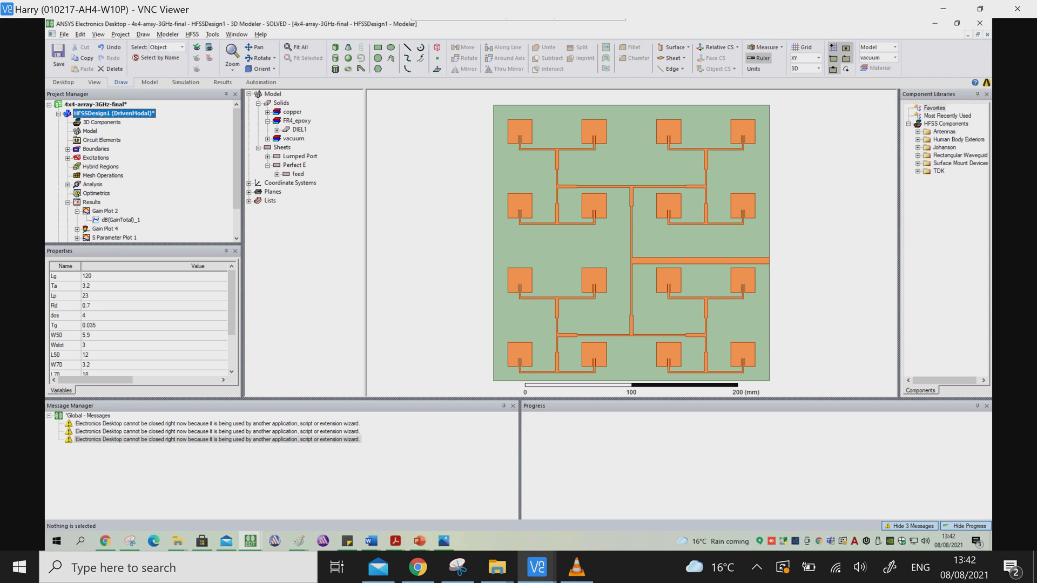
click(432, 243)
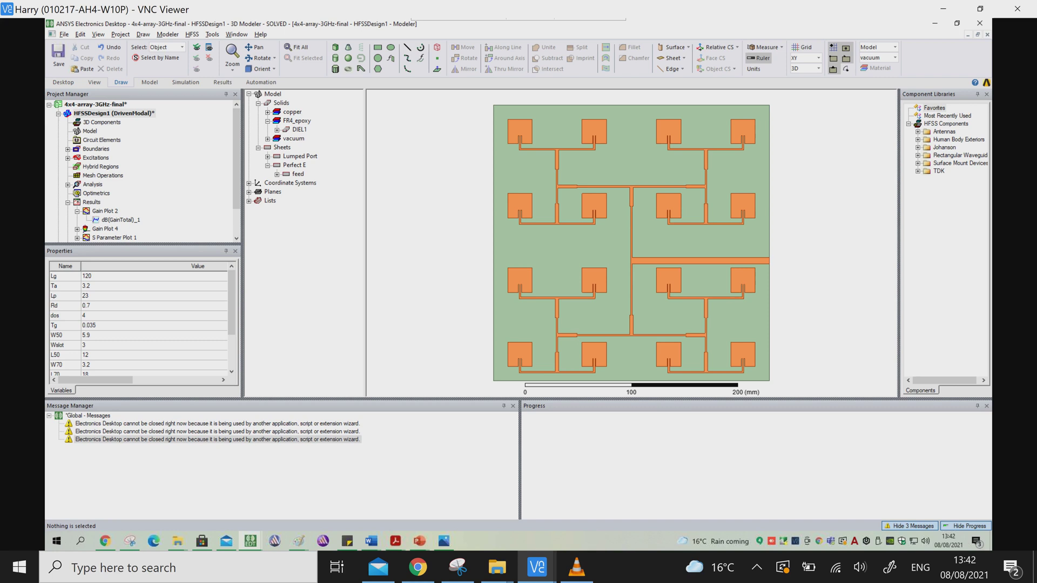
double_click(106, 211)
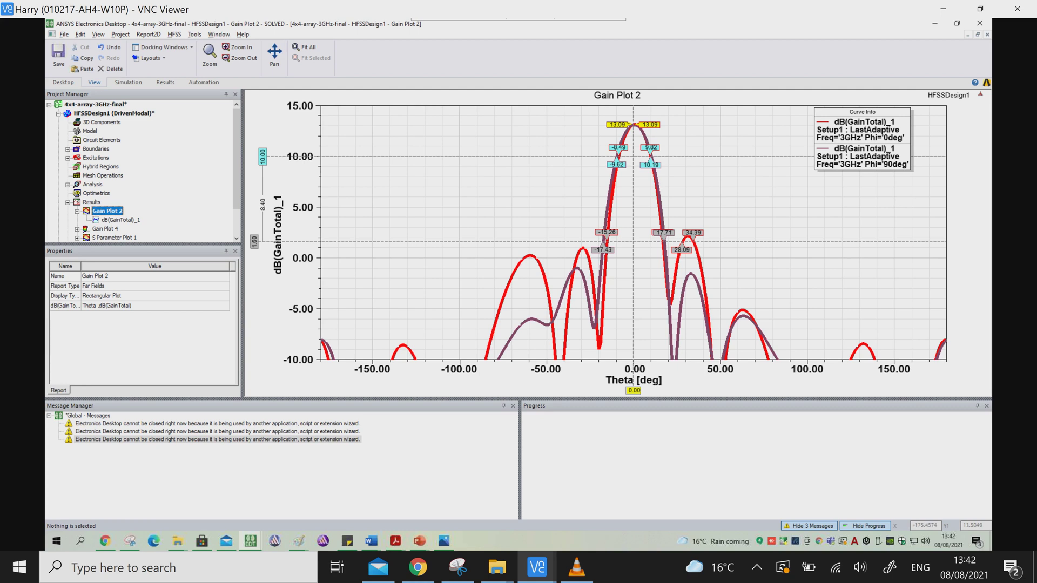
double_click(114, 114)
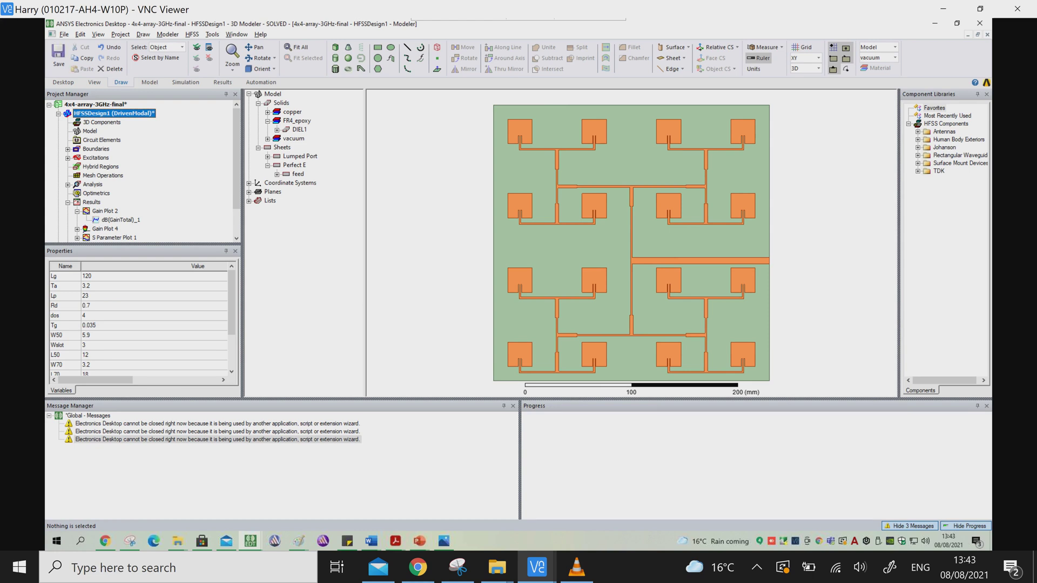
click(576, 567)
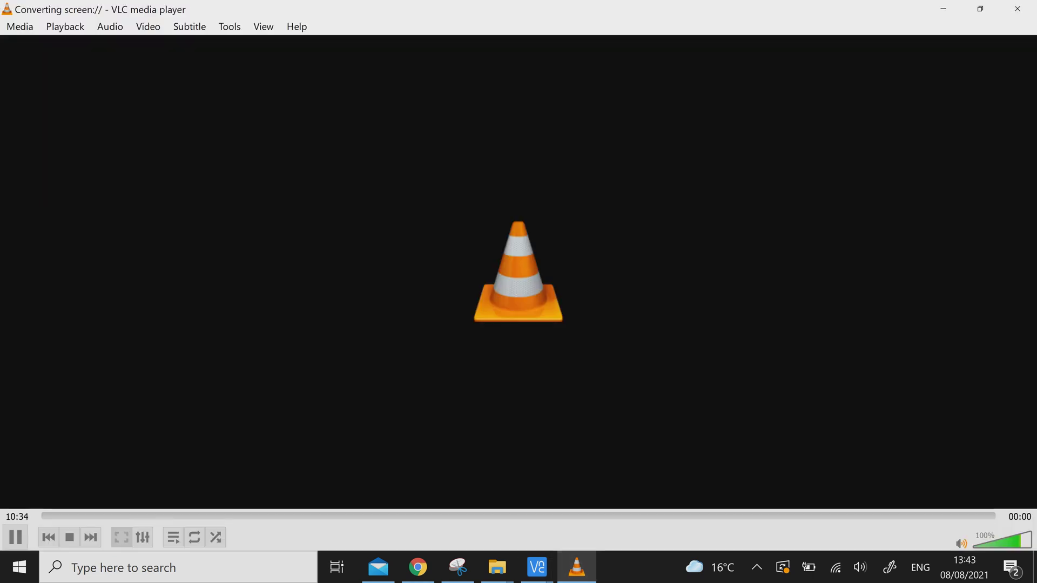